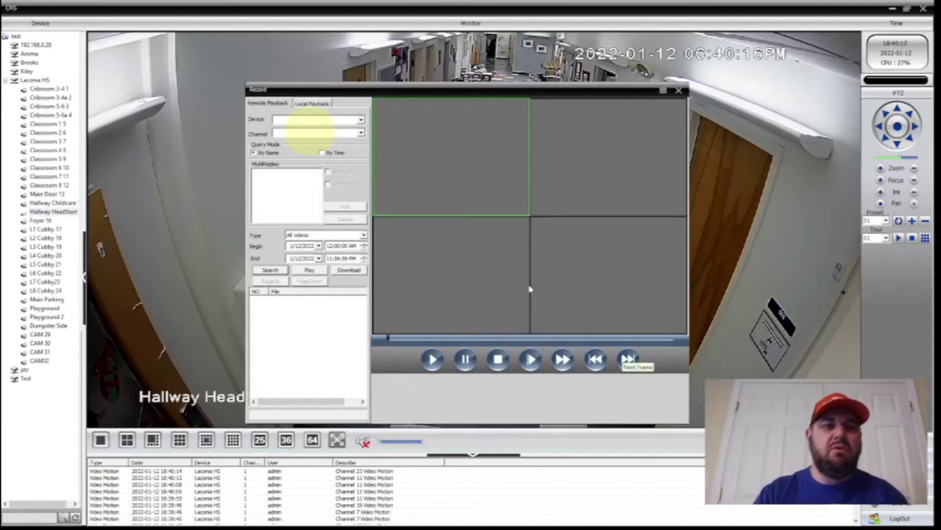
Choose the Laconia HS recorder and camera channel CAM15 for the search
{"action": "left_click", "coordinate": [309, 121]}
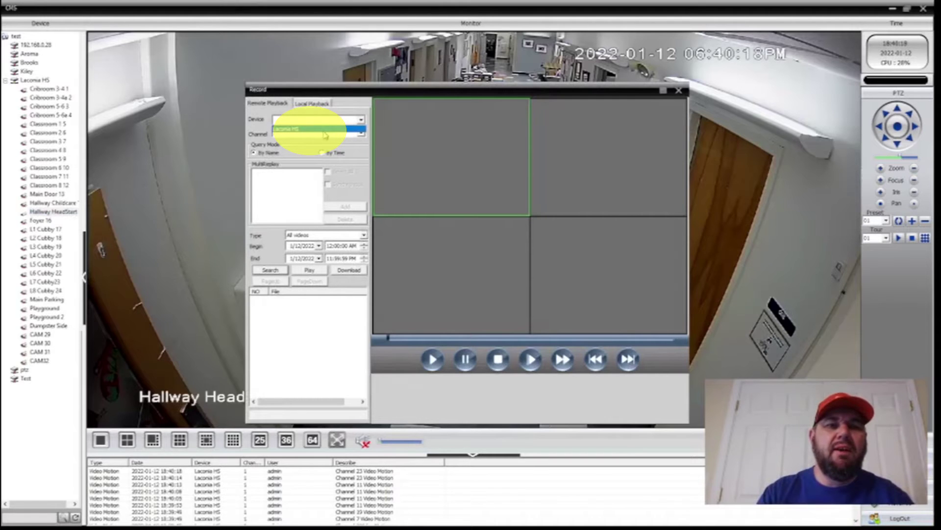
{"action": "left_click", "coordinate": [304, 131]}
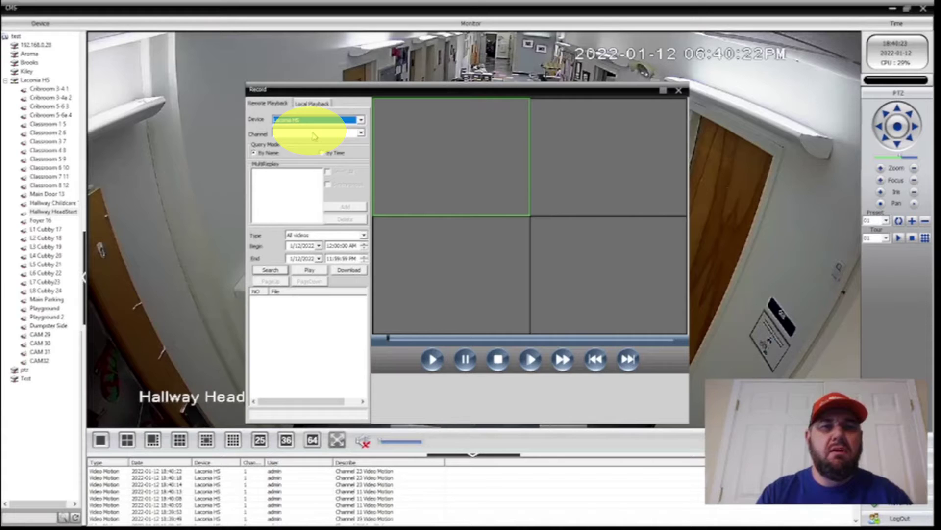
{"action": "left_click", "coordinate": [315, 135]}
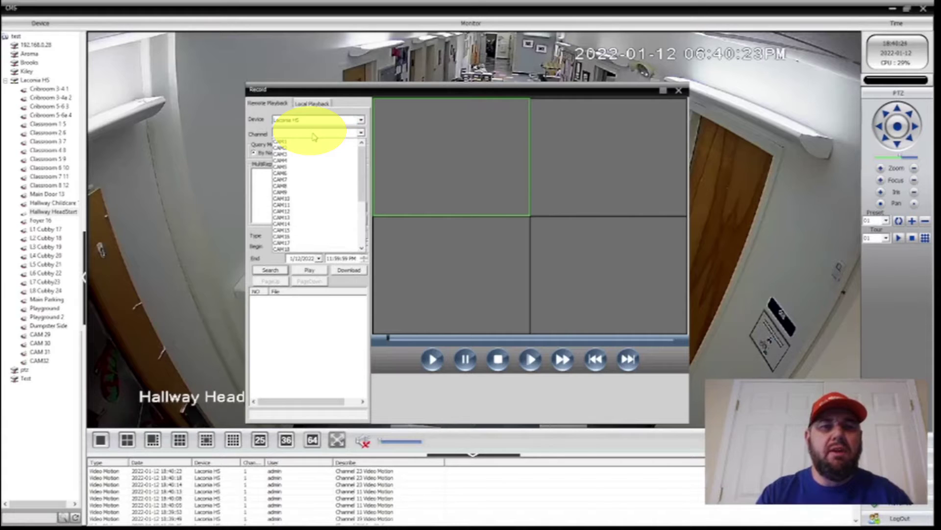
{"action": "left_click", "coordinate": [317, 231]}
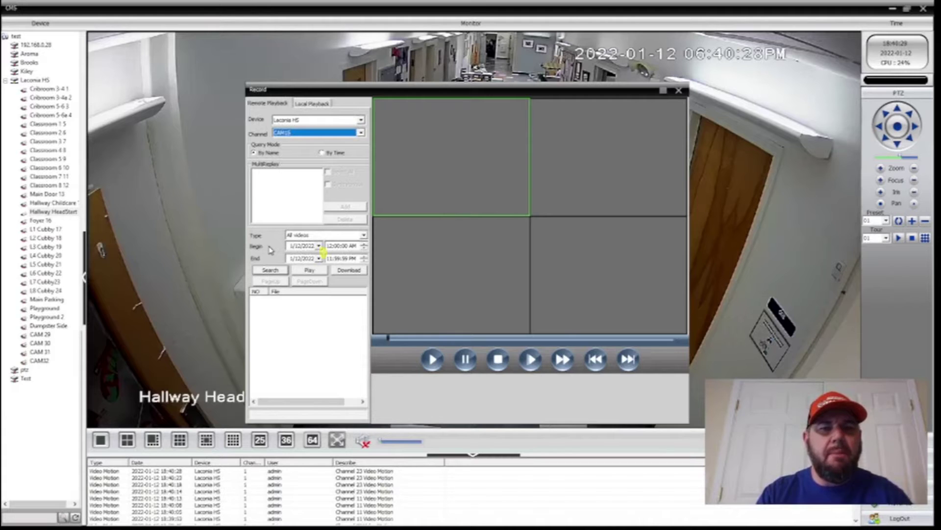
Keep 1/12/2022 as start and end date, adjust the end hour, and search
{"action": "left_click", "coordinate": [319, 246]}
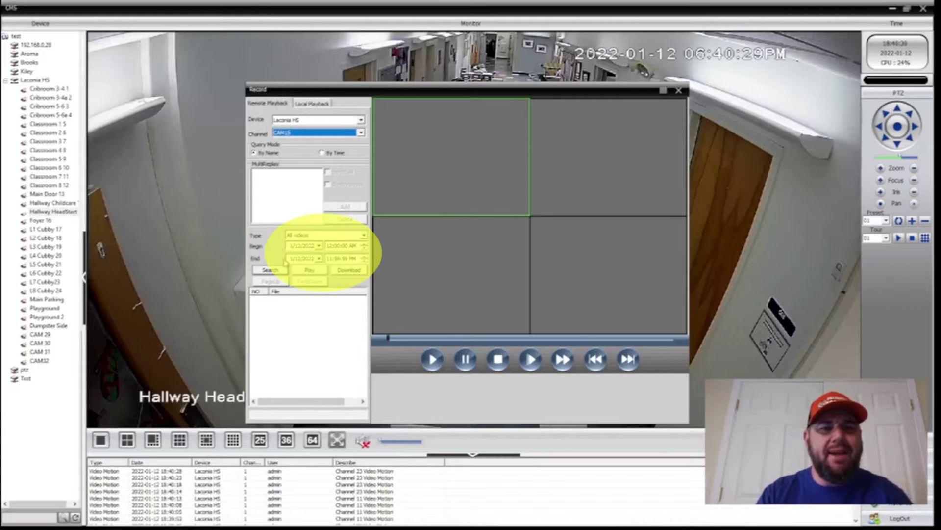
{"action": "left_click", "coordinate": [321, 249]}
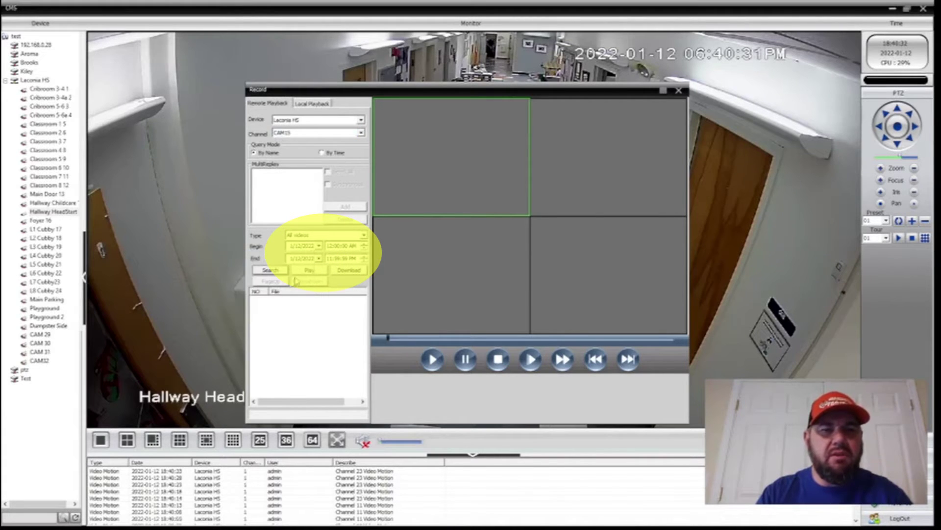
{"action": "left_click", "coordinate": [321, 259]}
{"action": "left_click", "coordinate": [274, 309]}
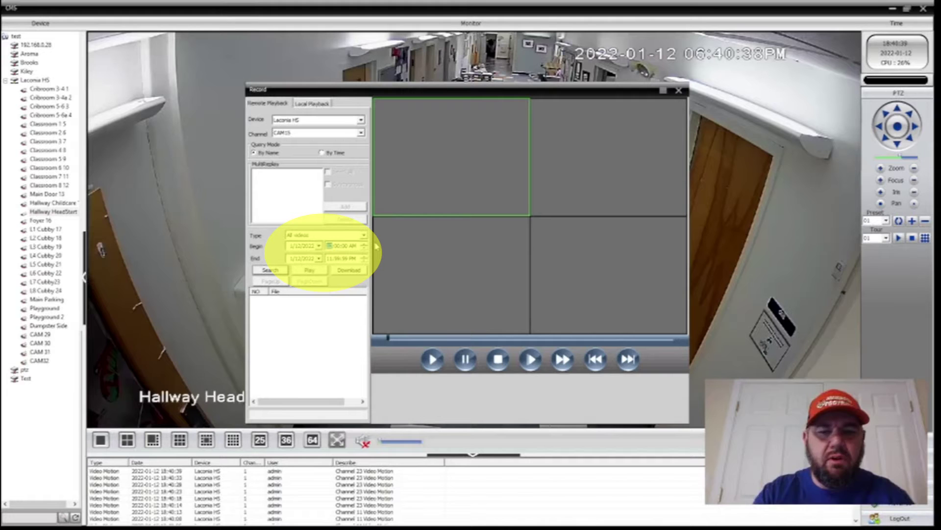
{"action": "left_click", "coordinate": [331, 259]}
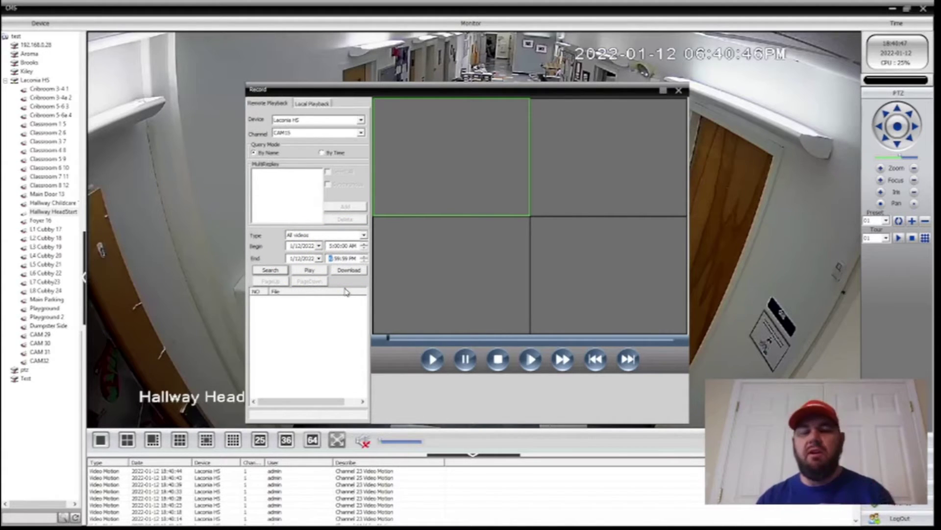
{"action": "left_click", "coordinate": [271, 271]}
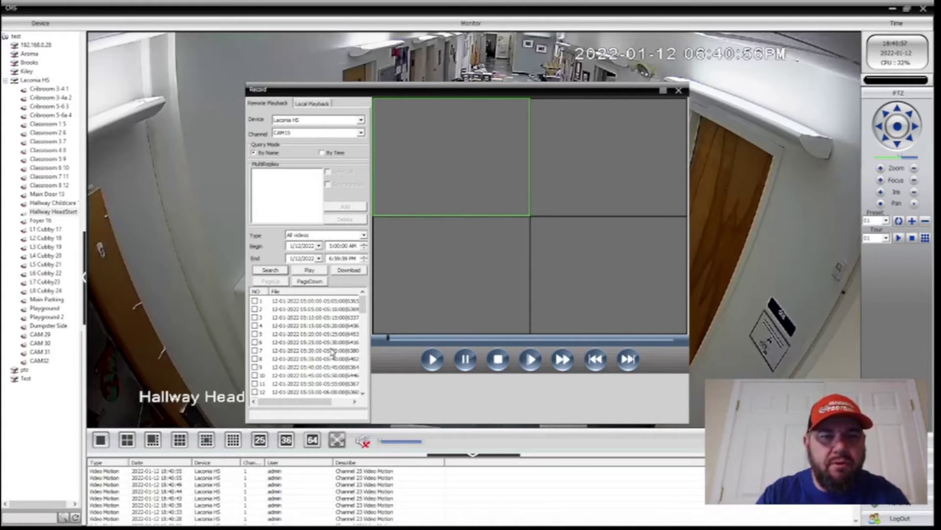
Select and tick the 05:25–05:30 recording for download
{"action": "left_click", "coordinate": [262, 346]}
{"action": "left_click", "coordinate": [256, 343]}
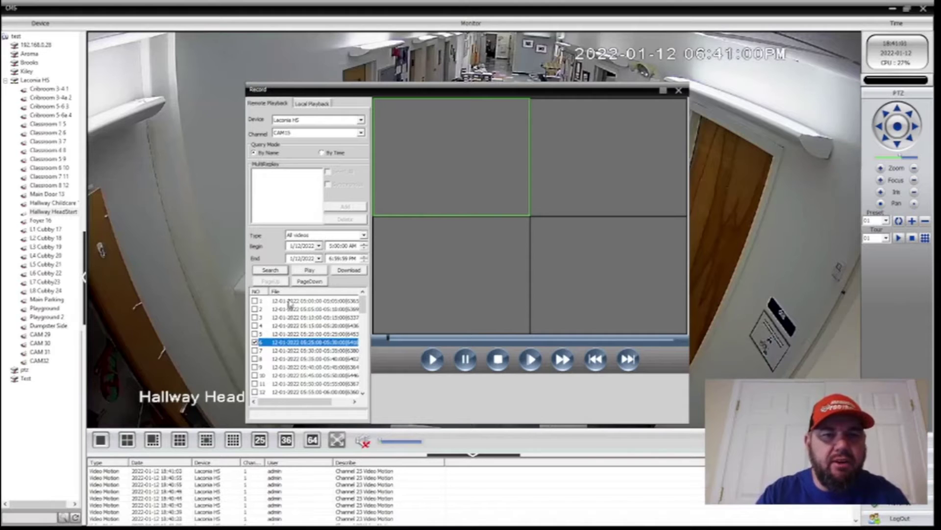
{"action": "left_click", "coordinate": [309, 270]}
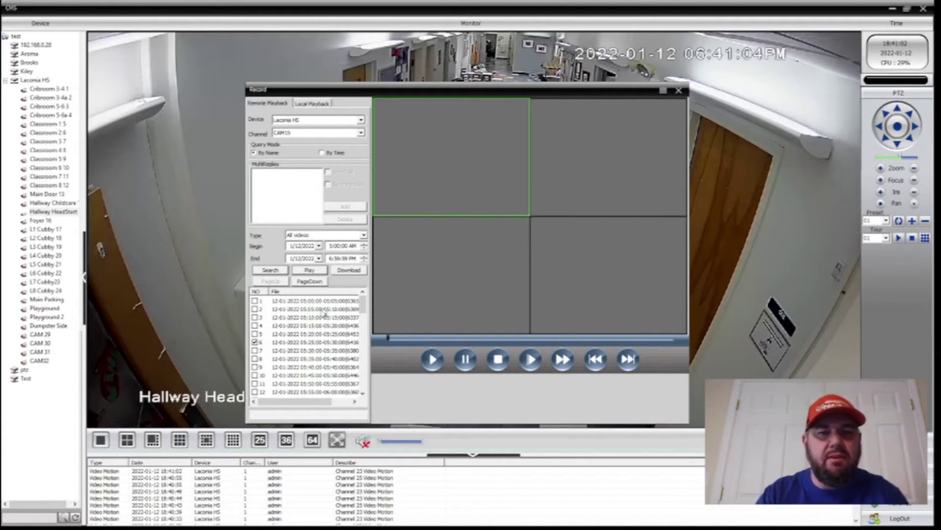
{"action": "left_click", "coordinate": [300, 346]}
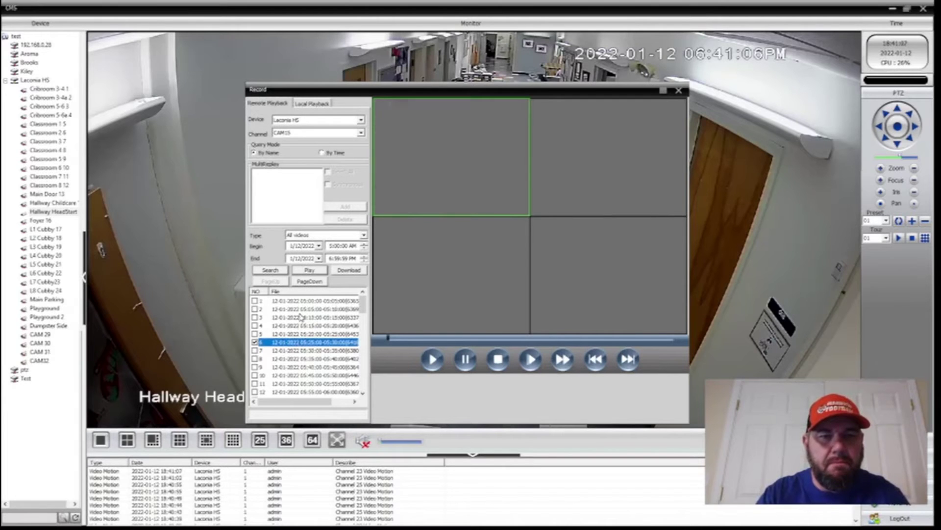
Play the 05:25–05:30 clip, briefly maximizing the playback window, then start its download
{"action": "double_click", "coordinate": [430, 183]}
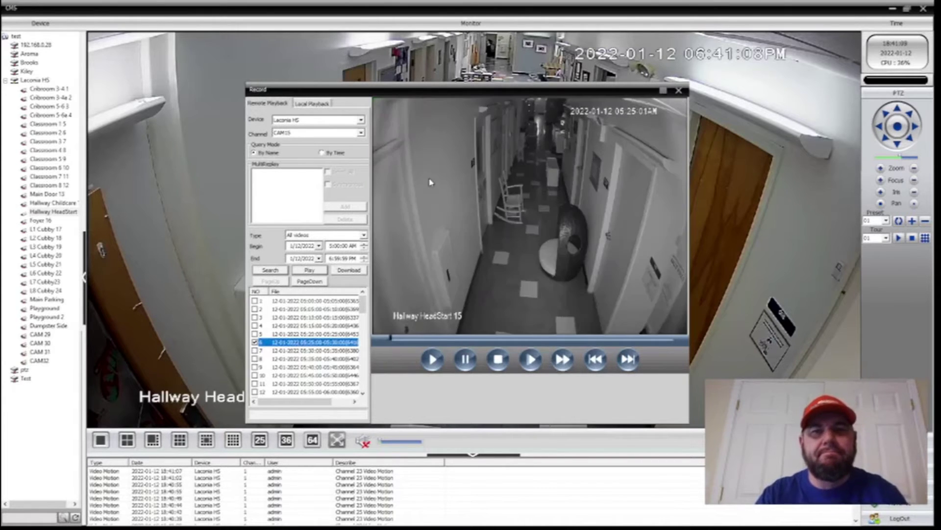
{"action": "left_click", "coordinate": [663, 91]}
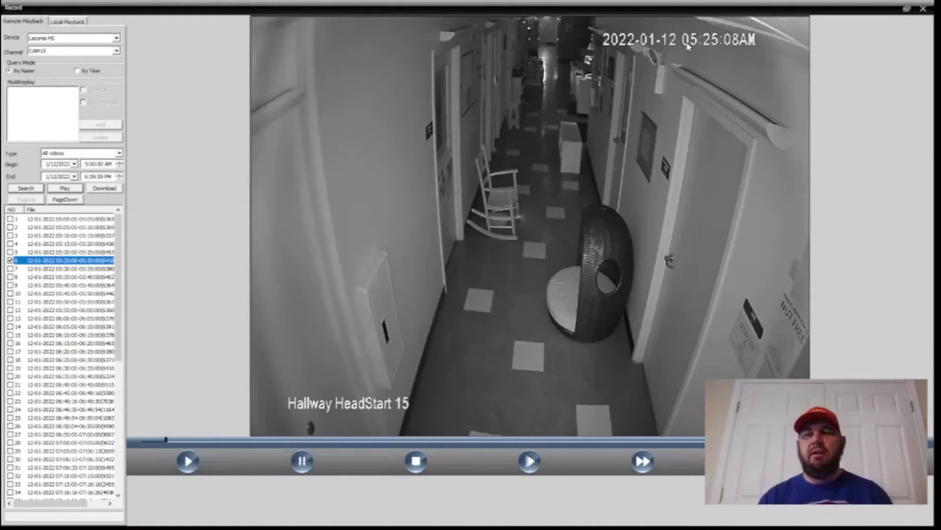
{"action": "left_click", "coordinate": [910, 8]}
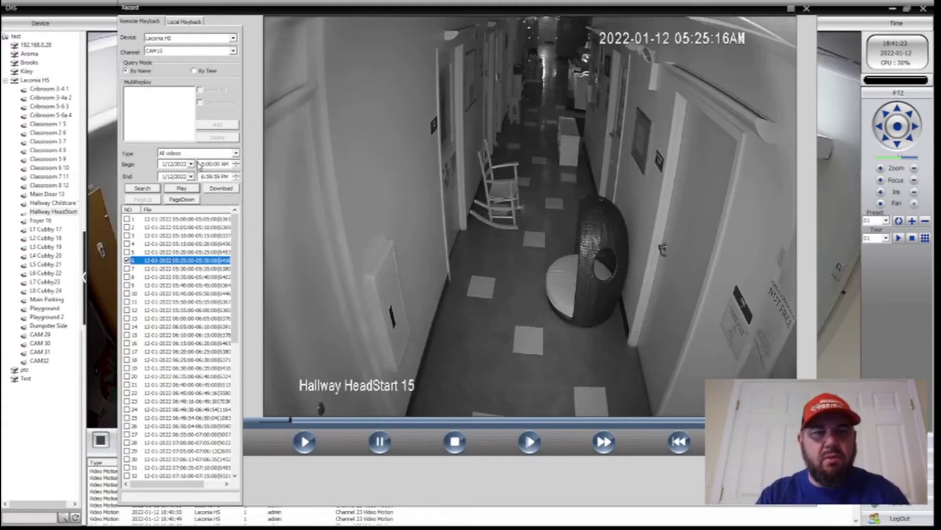
{"action": "left_click", "coordinate": [221, 189]}
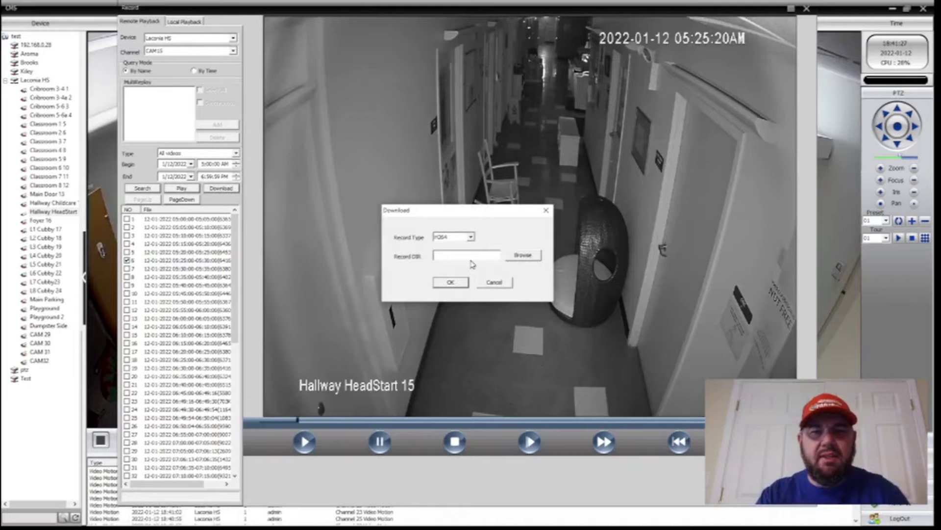
Download the checked clip as H264 to the Desktop and dismiss the completion notice
{"action": "left_click", "coordinate": [524, 255]}
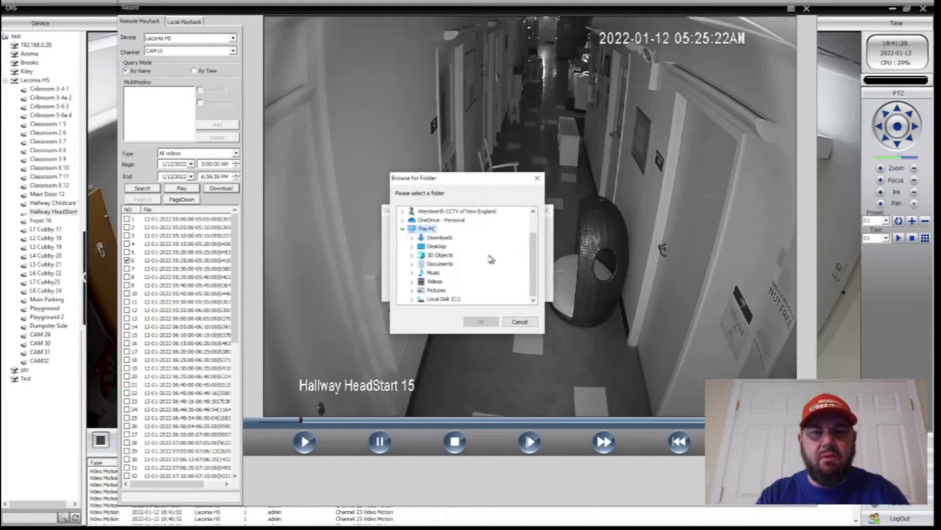
{"action": "left_click", "coordinate": [441, 249]}
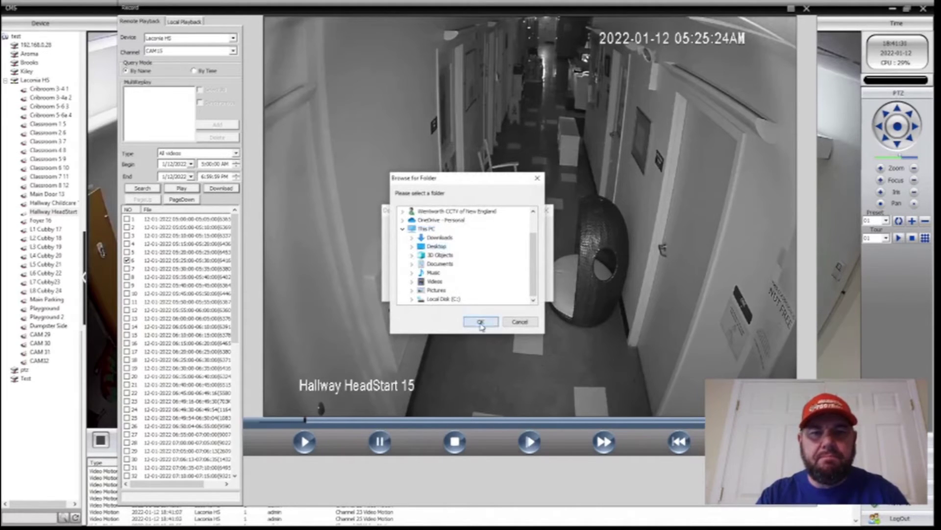
{"action": "left_click", "coordinate": [481, 322]}
{"action": "left_click", "coordinate": [451, 284]}
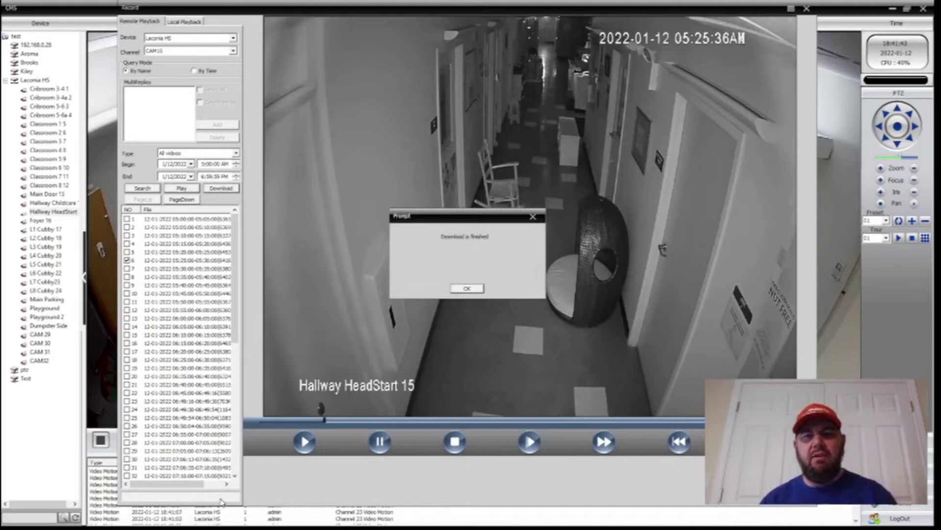
{"action": "left_click", "coordinate": [533, 216]}
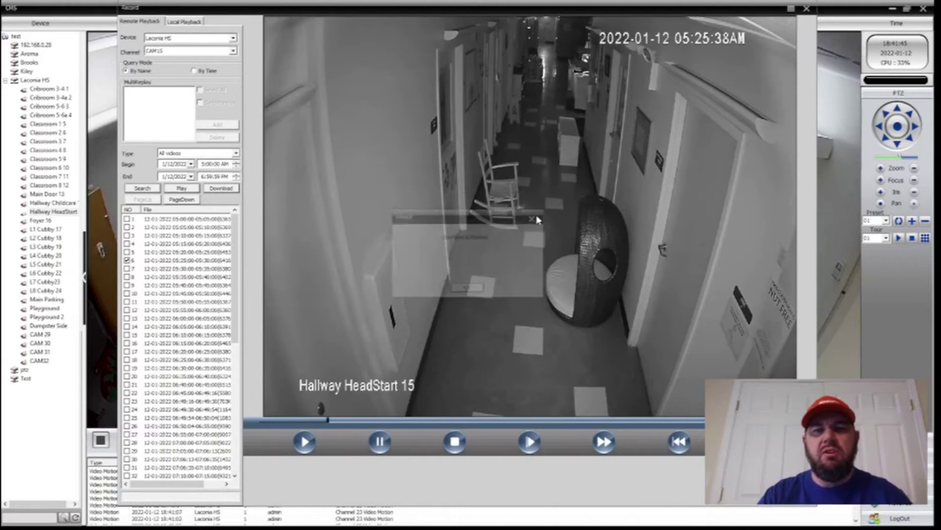
Close the Record window and CMS, then move the downloaded clip to mid-desktop
{"action": "left_click", "coordinate": [806, 9]}
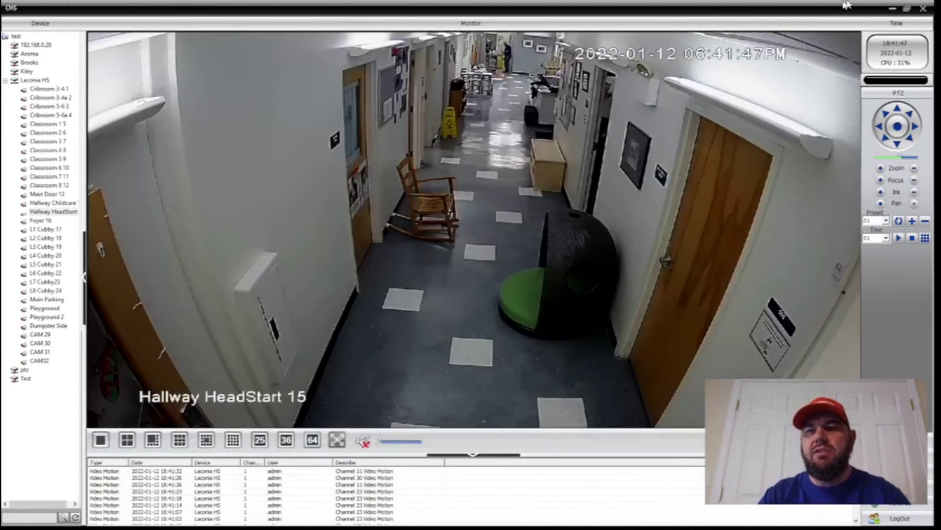
{"action": "left_click", "coordinate": [924, 9]}
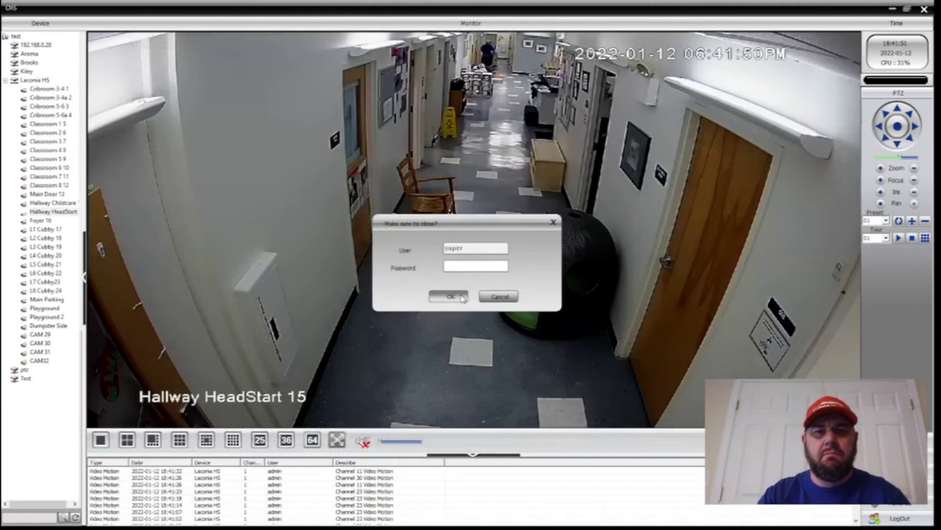
{"action": "left_click", "coordinate": [452, 297]}
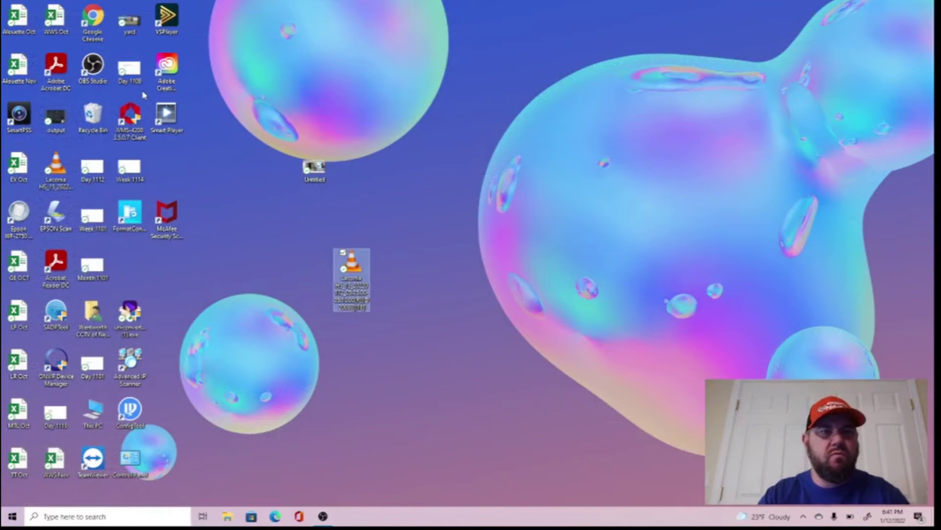
{"action": "left_click_drag", "start_coordinate": [62, 164], "coordinate": [498, 163]}
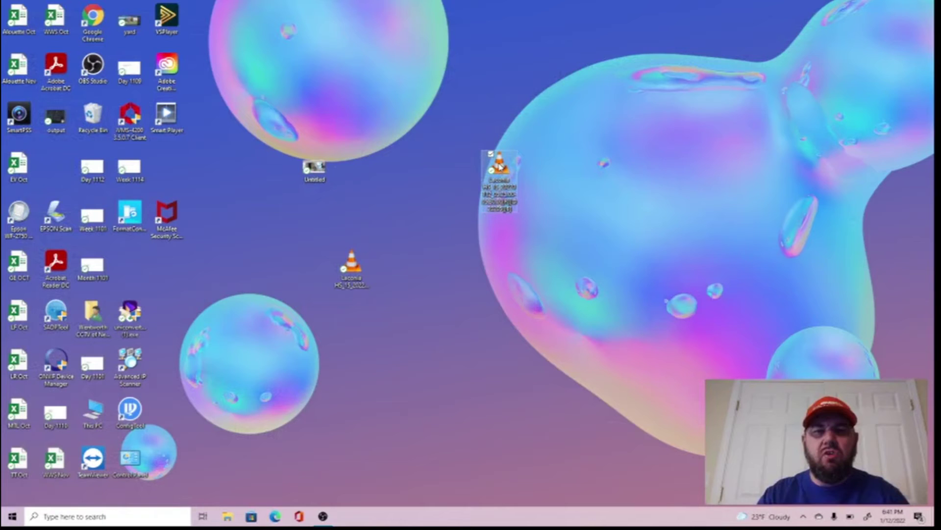
{"action": "right_click", "coordinate": [498, 165]}
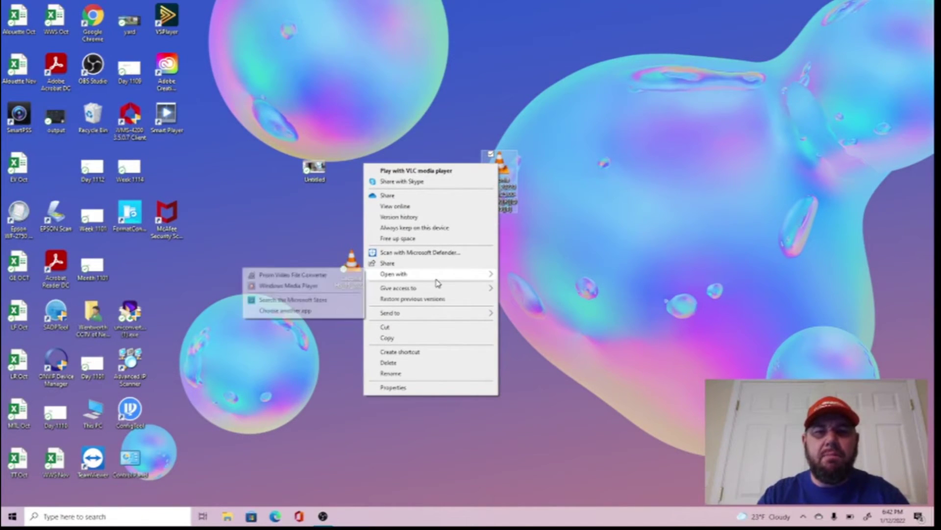
{"action": "mouse_move", "coordinate": [430, 274]}
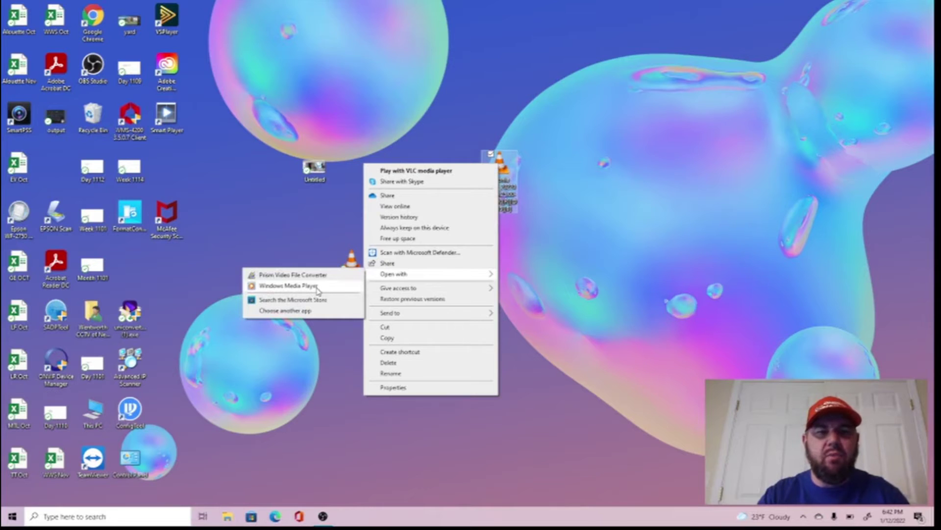
Open the raw .h264 clip with Windows Media Player
{"action": "left_click", "coordinate": [318, 287]}
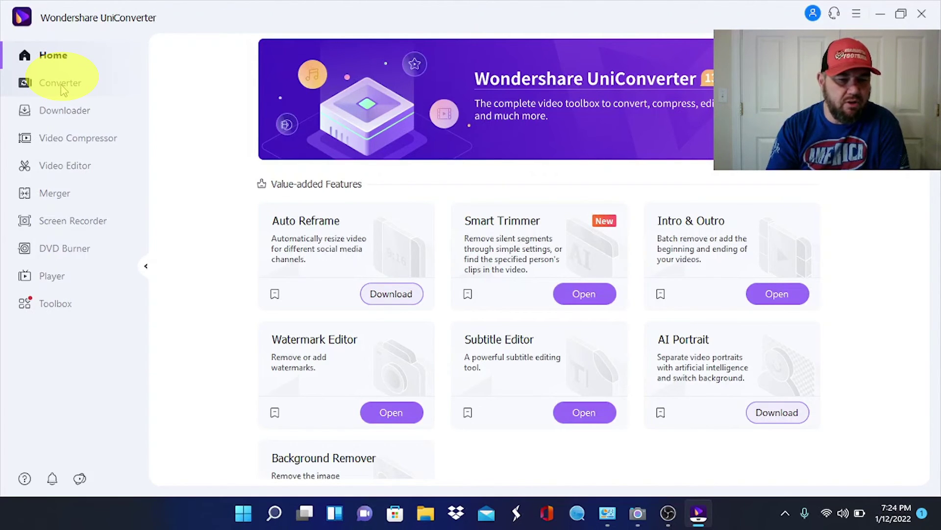
Add the newest Laconia clip from Downloads to UniConverter's Converter list
{"action": "left_click", "coordinate": [62, 87]}
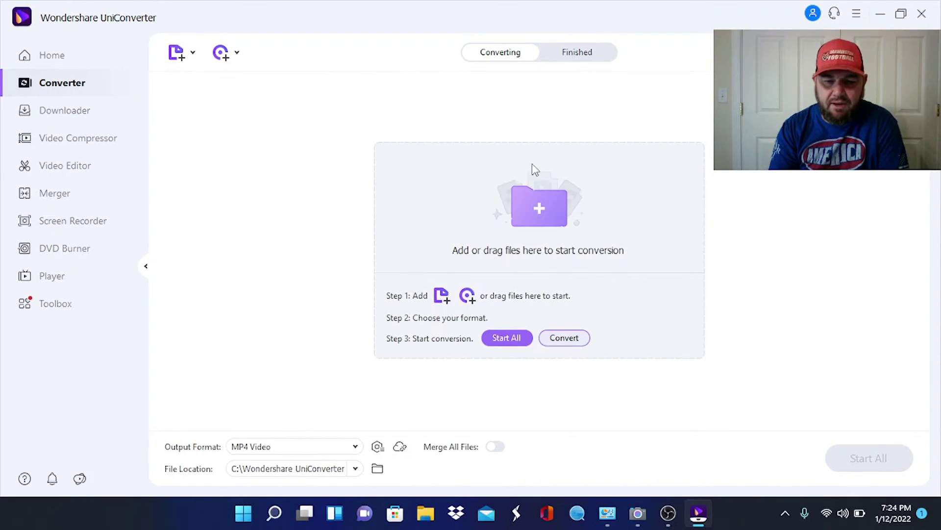
{"action": "left_click", "coordinate": [486, 263]}
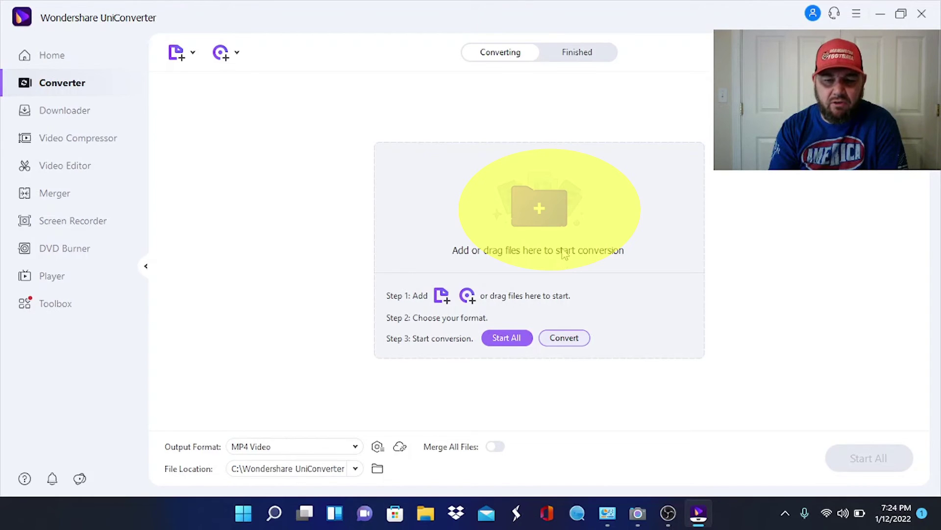
{"action": "left_click", "coordinate": [541, 205]}
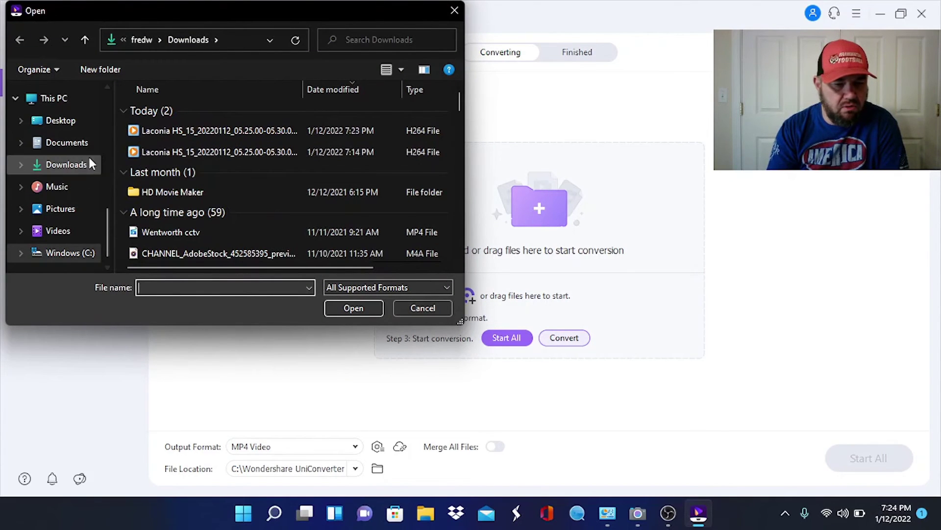
{"action": "left_click", "coordinate": [72, 168]}
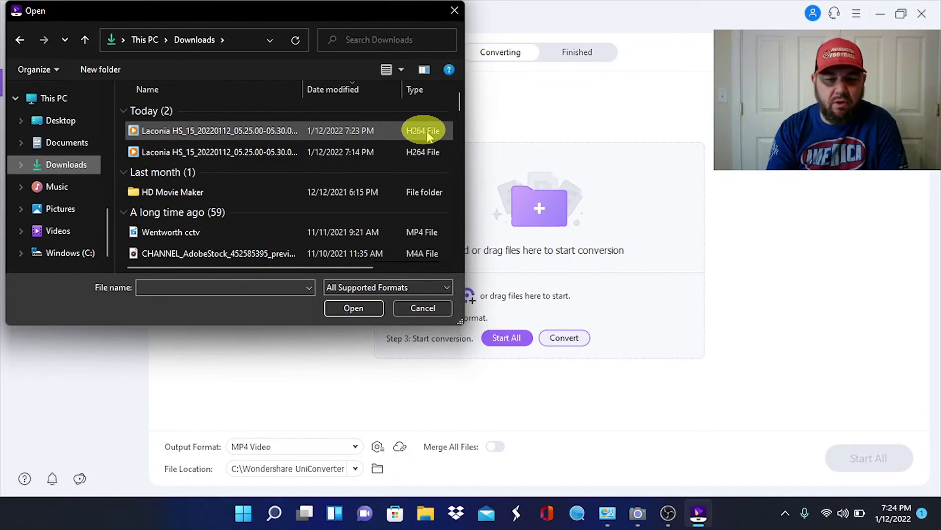
{"action": "double_click", "coordinate": [277, 127]}
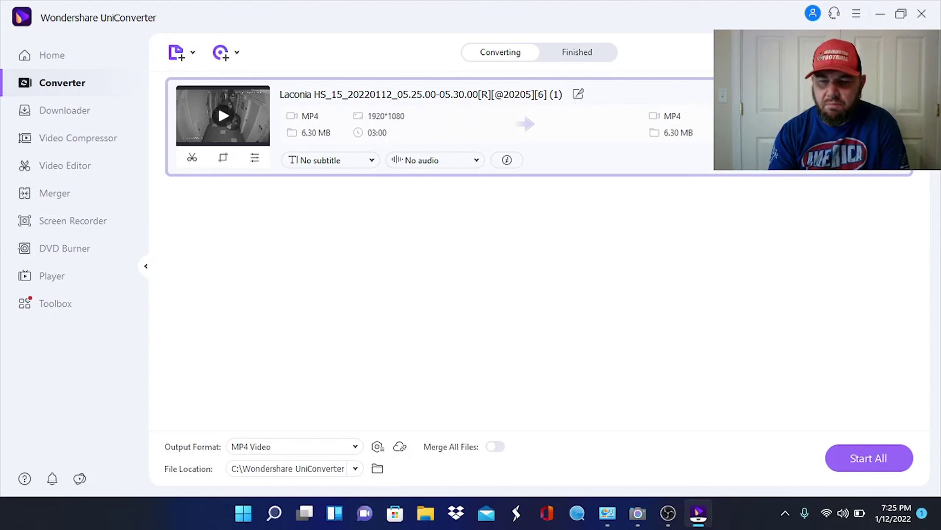
Convert the Laconia clip to MP4 with Start All, then preview the result
{"action": "left_click", "coordinate": [869, 457]}
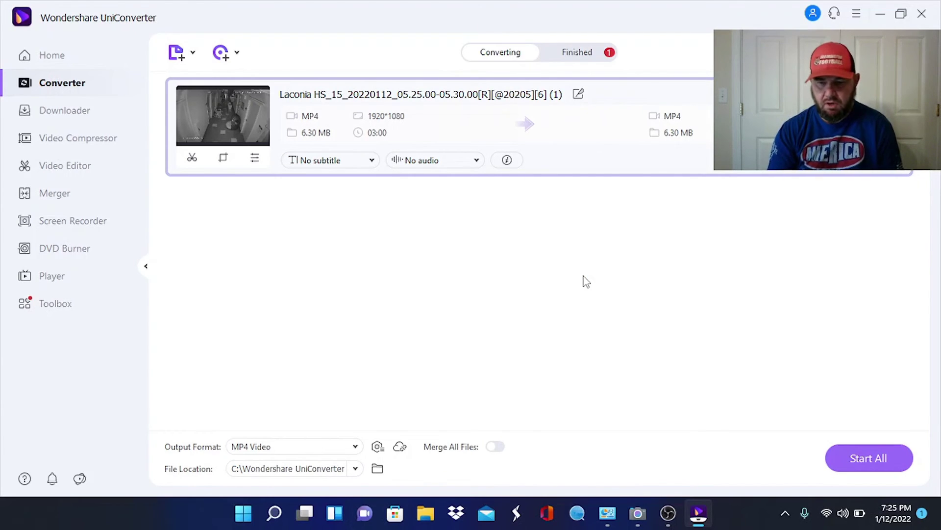
{"action": "left_click", "coordinate": [226, 114]}
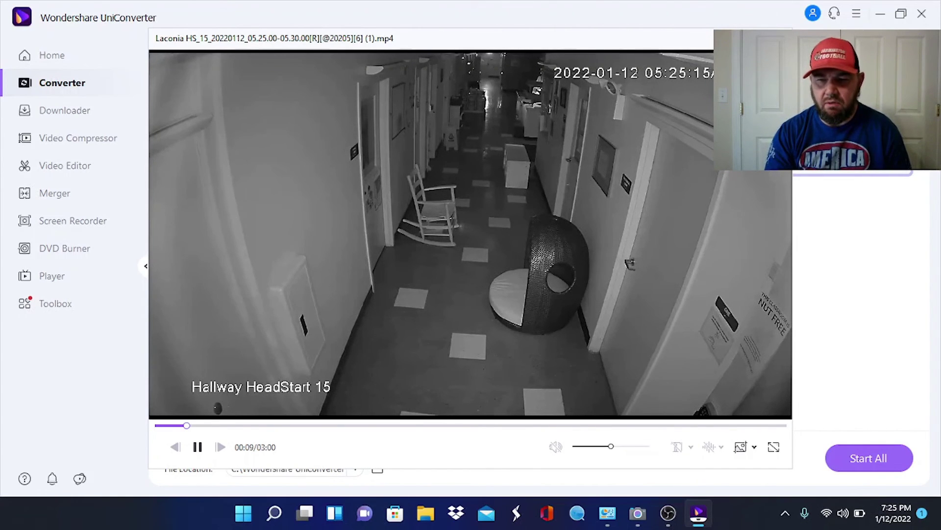
{"action": "key", "text": "Escape"}
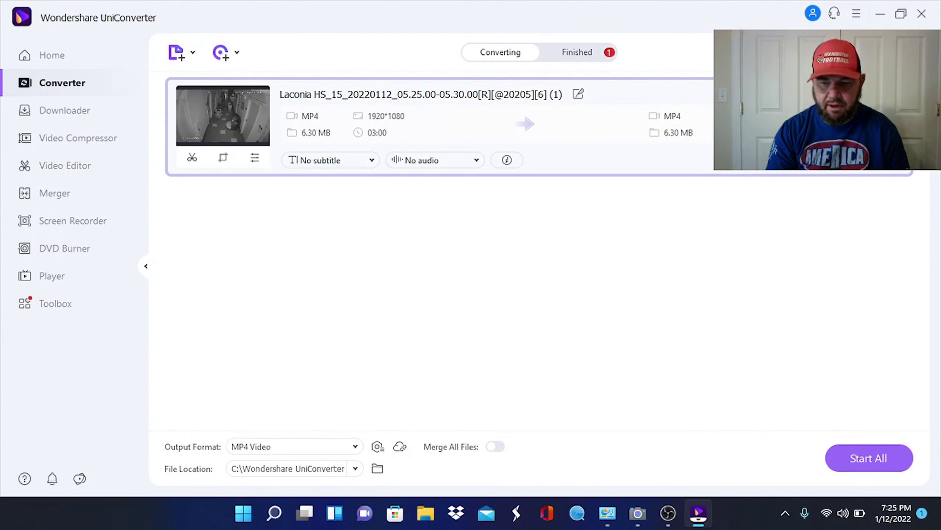
Close UniConverter and show This PC in File Explorer
{"action": "left_click", "coordinate": [924, 15]}
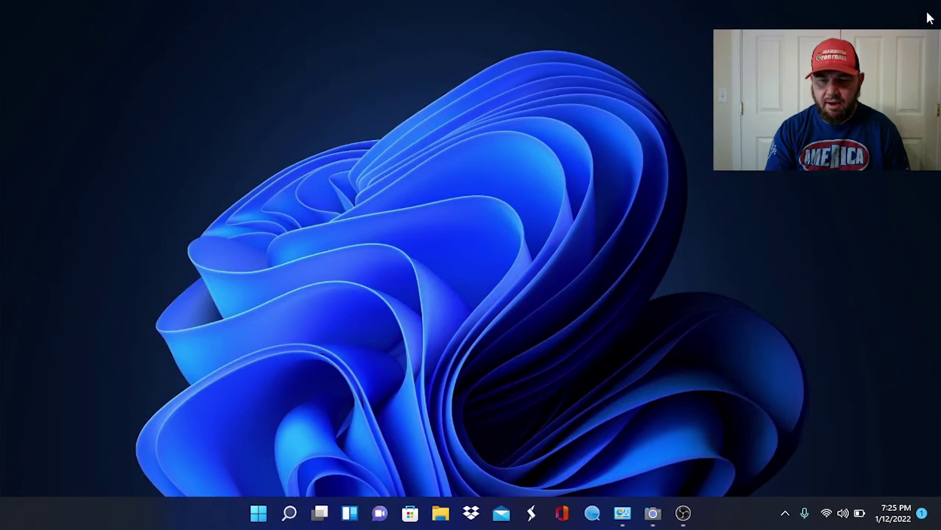
{"action": "left_click", "coordinate": [257, 523]}
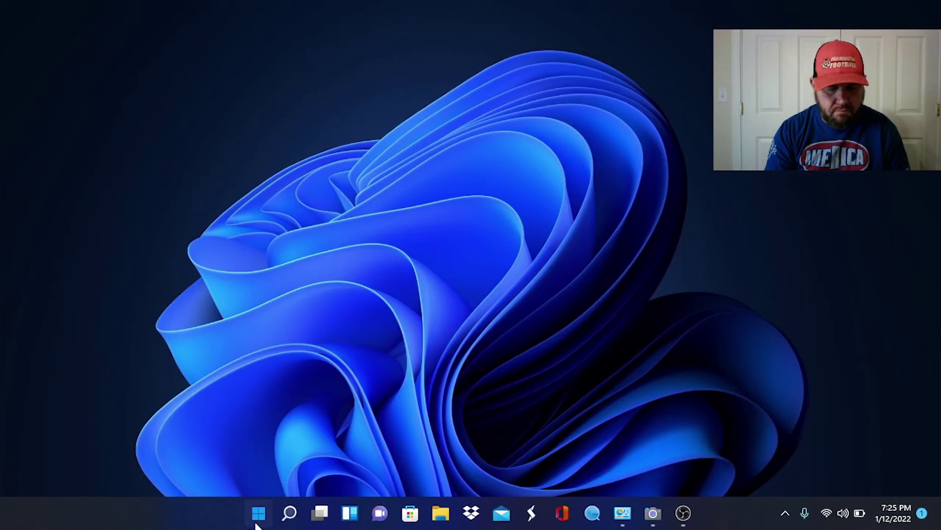
{"action": "left_click", "coordinate": [440, 514]}
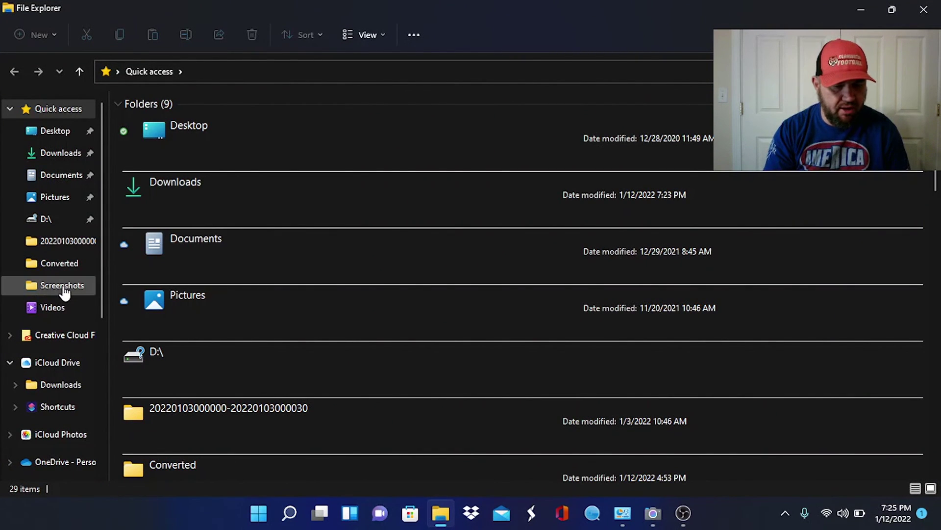
{"action": "scroll", "coordinate": [64, 293], "scroll_direction": "down", "scroll_amount": 2}
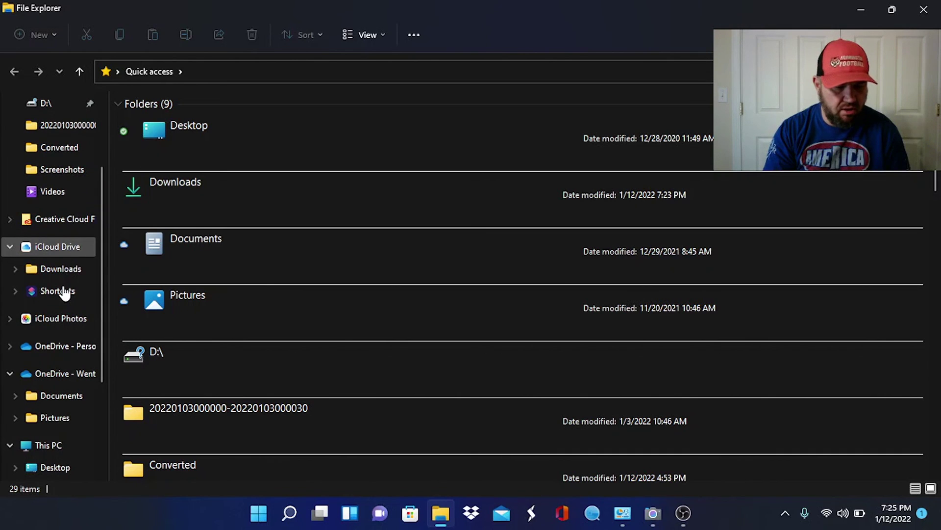
{"action": "scroll", "coordinate": [65, 292], "scroll_direction": "down", "scroll_amount": 1}
{"action": "scroll", "coordinate": [64, 292], "scroll_direction": "down", "scroll_amount": 1}
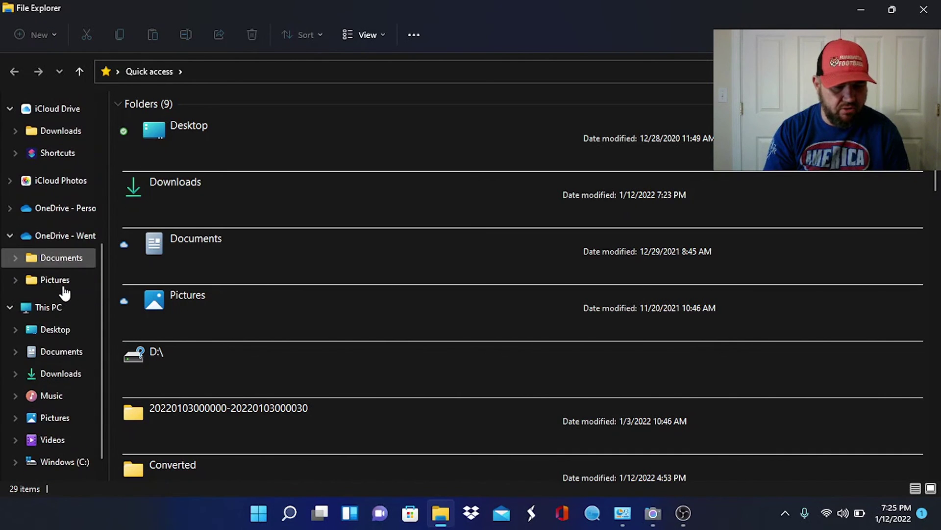
{"action": "scroll", "coordinate": [64, 292], "scroll_direction": "up", "scroll_amount": 3}
{"action": "scroll", "coordinate": [65, 292], "scroll_direction": "up", "scroll_amount": 2}
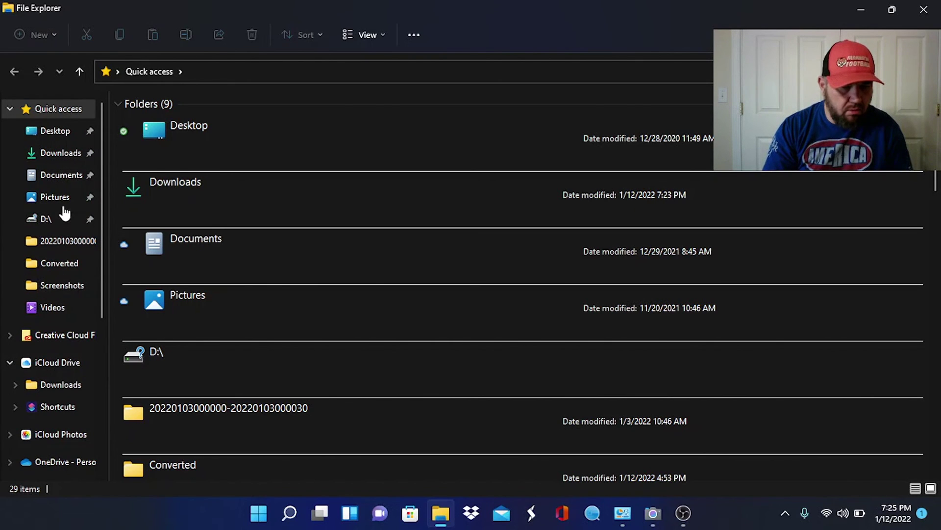
{"action": "scroll", "coordinate": [64, 201], "scroll_direction": "down", "scroll_amount": 1}
{"action": "scroll", "coordinate": [64, 201], "scroll_direction": "down", "scroll_amount": 1}
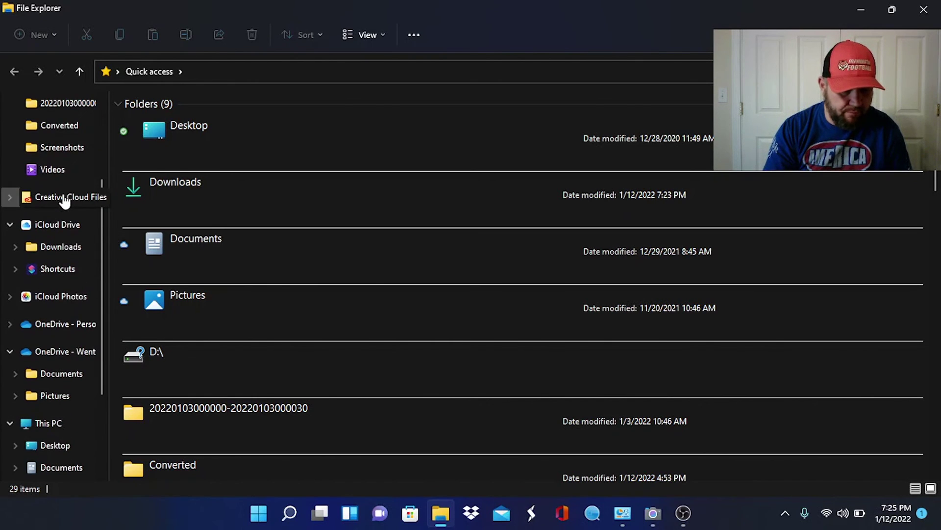
{"action": "left_click", "coordinate": [59, 423]}
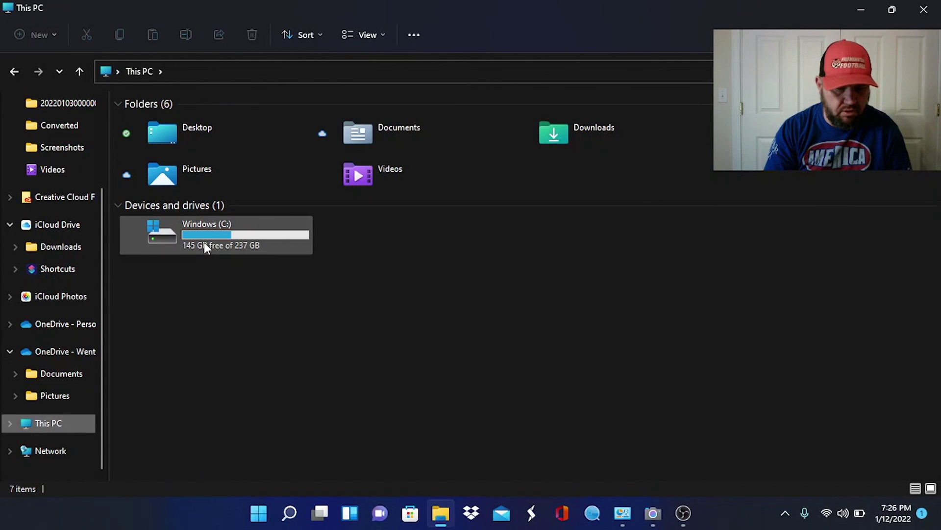
Go to C:\Wondershare UniConverter 13\Converted and select the Laconia MP4
{"action": "double_click", "coordinate": [203, 243]}
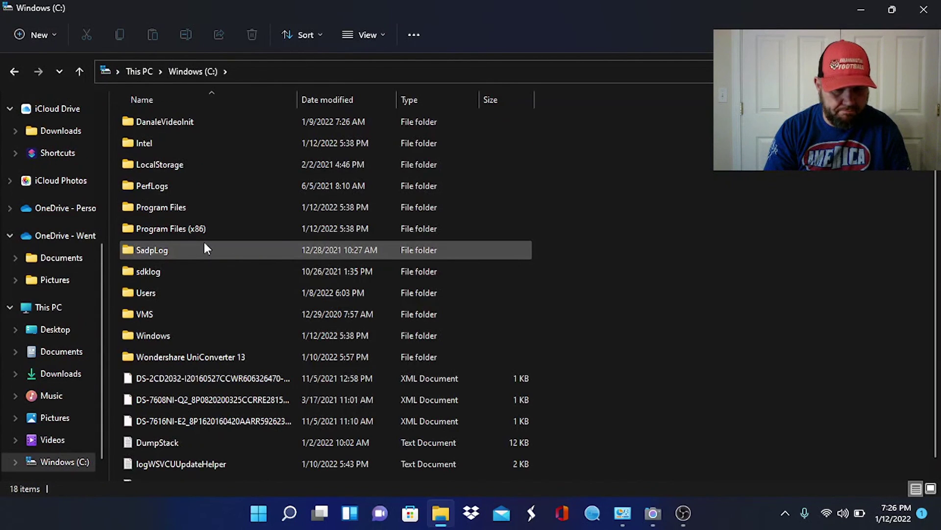
{"action": "double_click", "coordinate": [191, 357]}
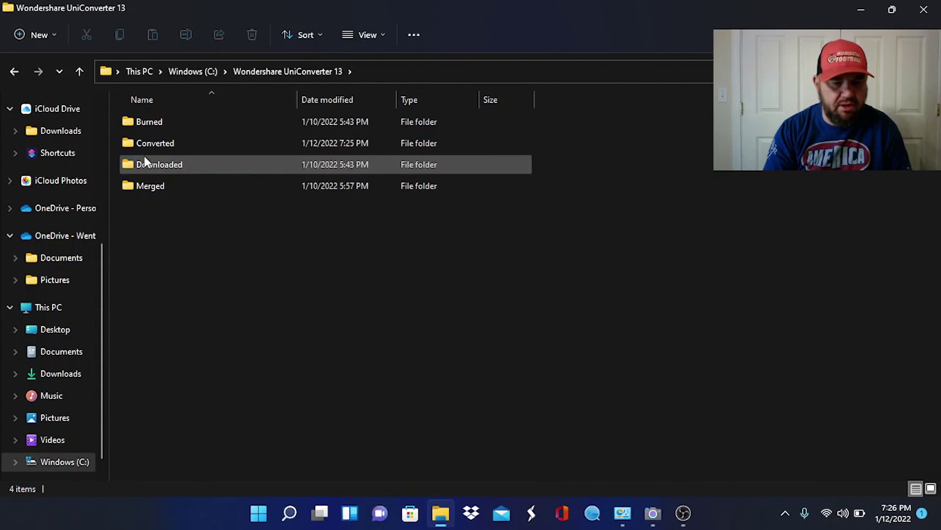
{"action": "double_click", "coordinate": [168, 144]}
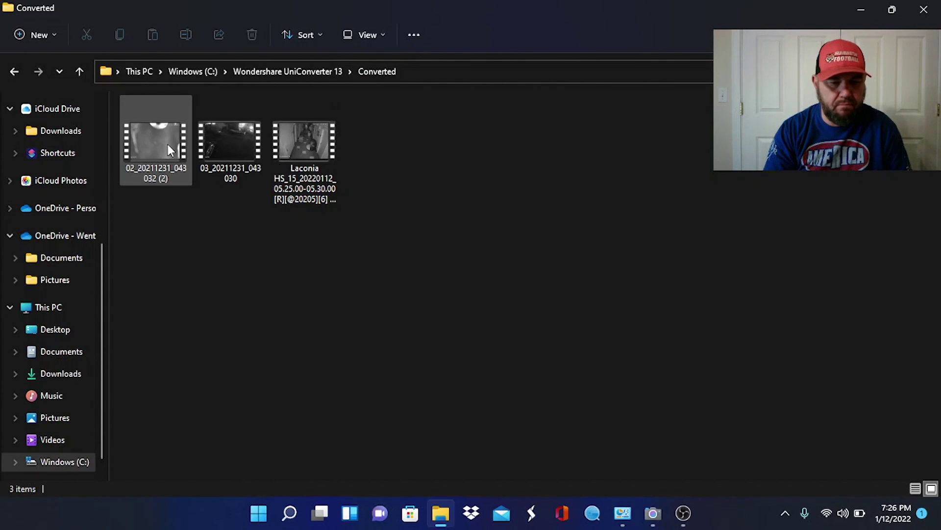
{"action": "left_click", "coordinate": [300, 140]}
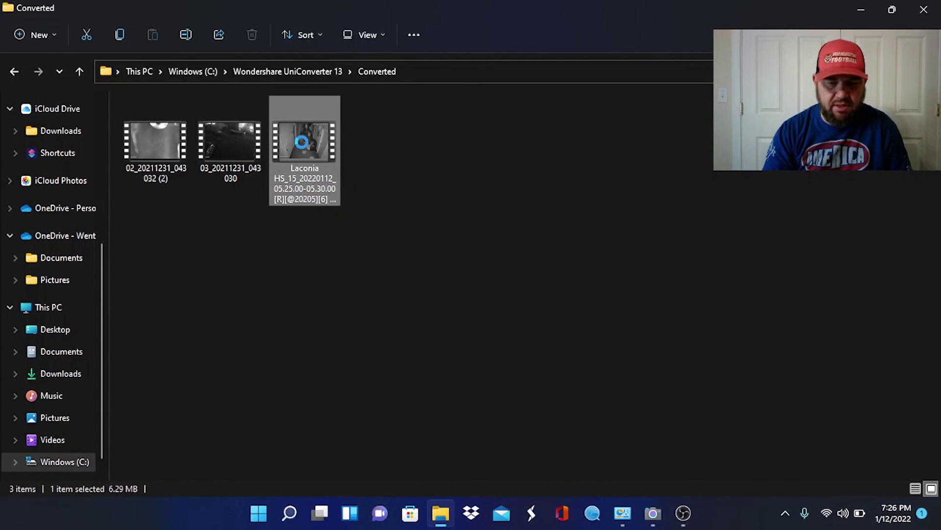
Play the converted Laconia MP4 using Open with > Windows Media Player
{"action": "right_click", "coordinate": [300, 140]}
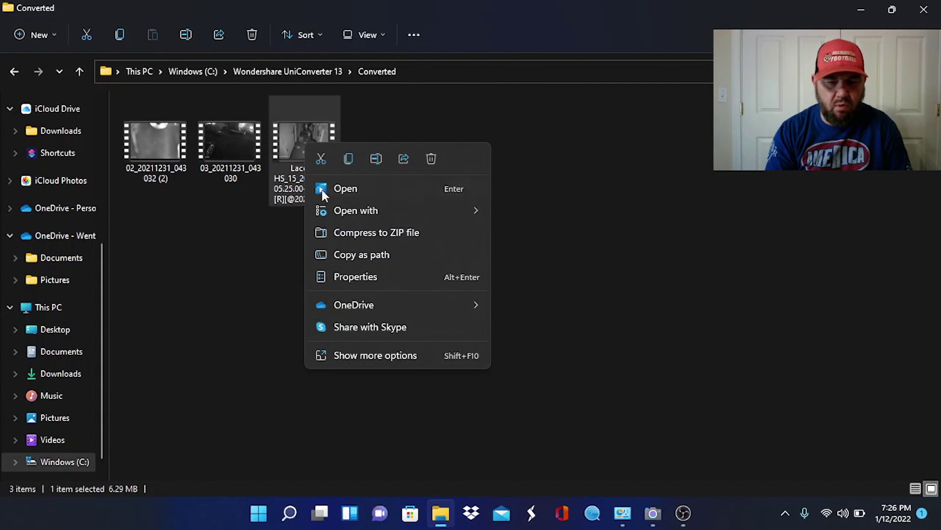
{"action": "mouse_move", "coordinate": [357, 210]}
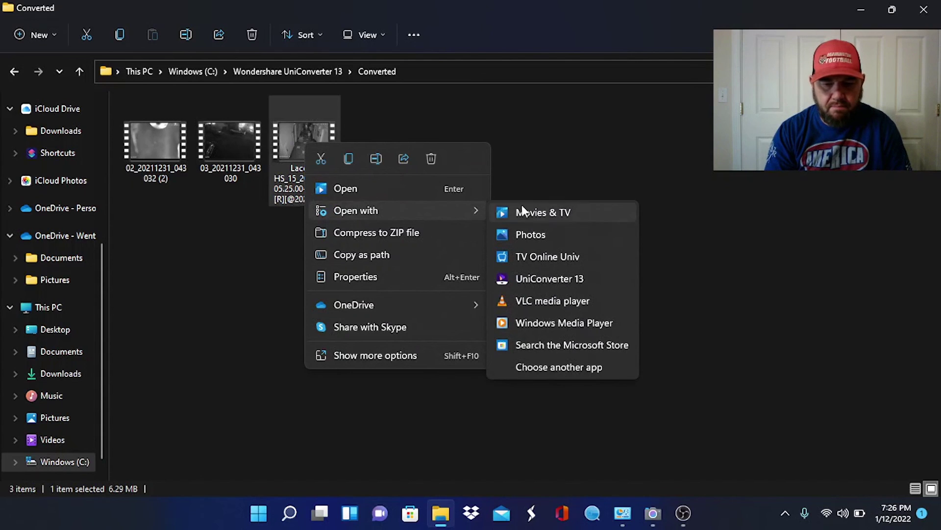
{"action": "left_click", "coordinate": [541, 325]}
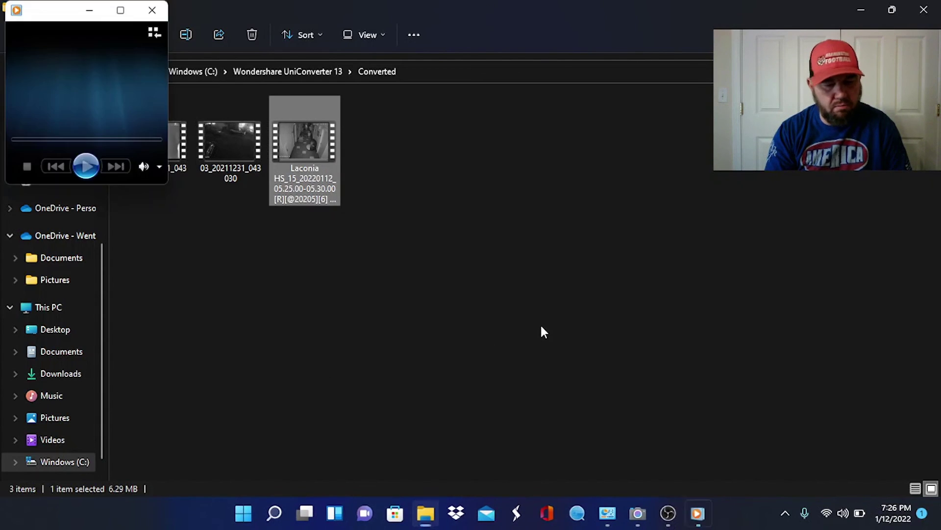